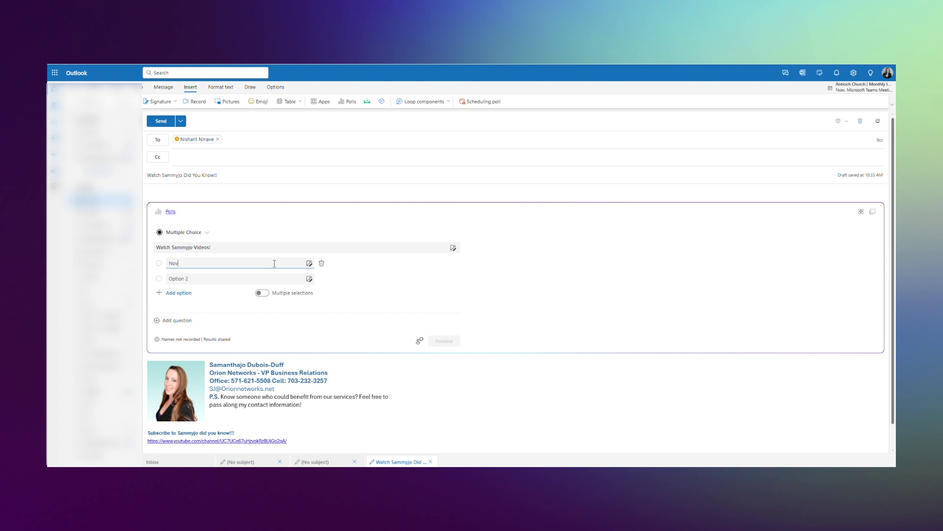
{"action": "type", "text": "ember 21st 2:00PM"}
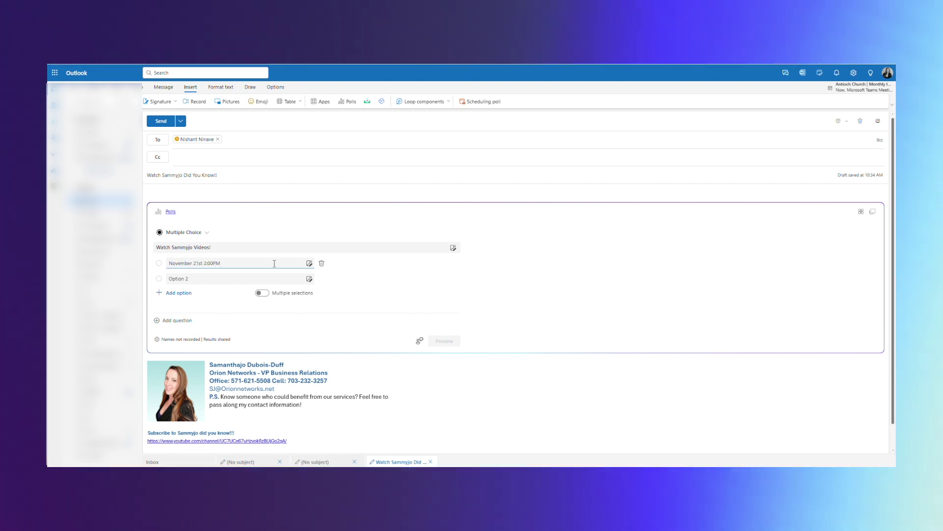
- Enter December 21st 2:00PM and 3:00PM as poll options and allow multiple selections
{"action": "left_click", "coordinate": [203, 279]}
{"action": "type", "text": "Decemb"}
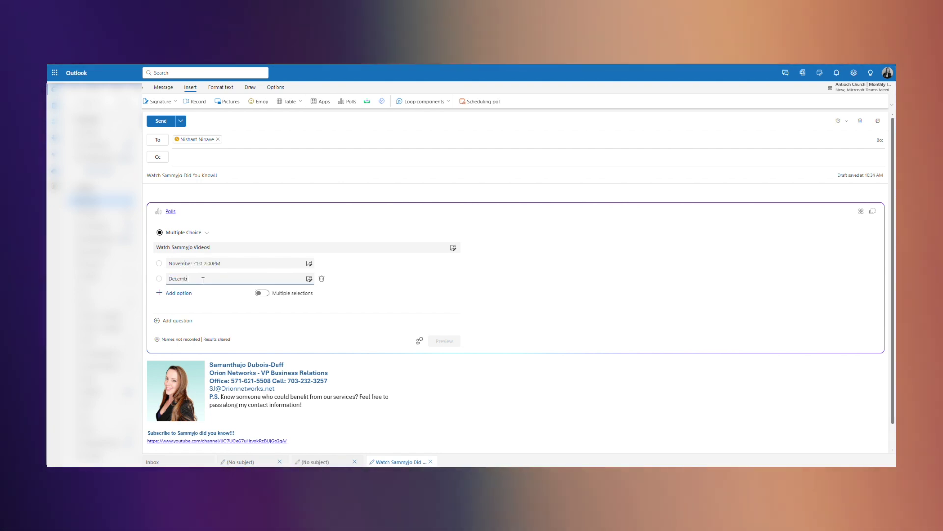
{"action": "type", "text": "er 21st 2:00PM"}
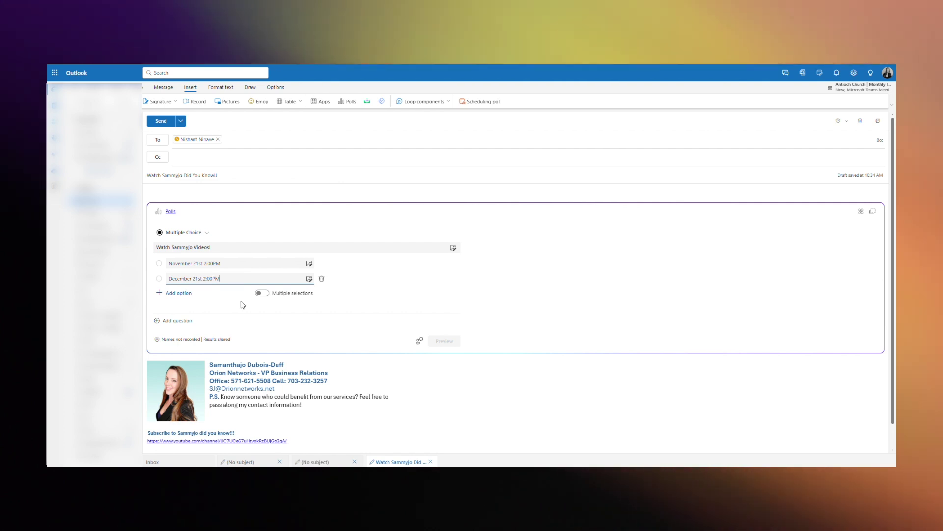
{"action": "left_click", "coordinate": [262, 295]}
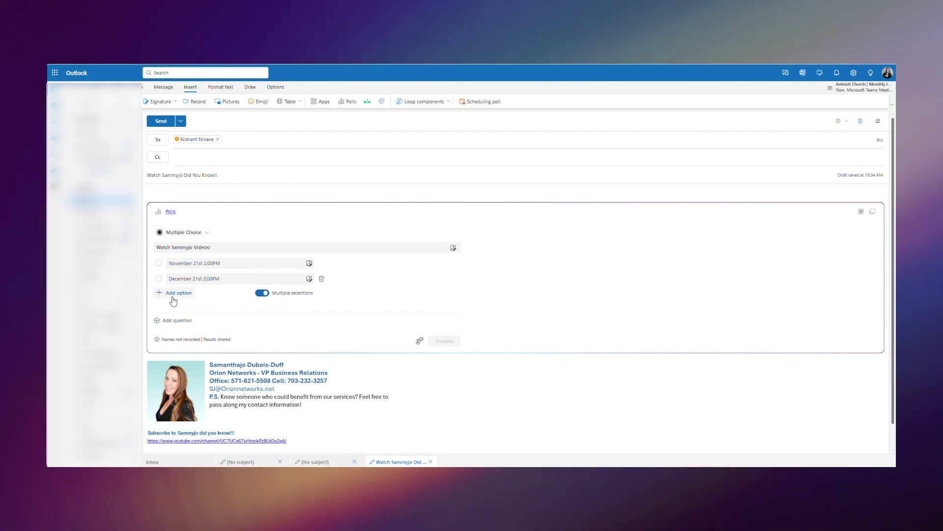
{"action": "left_click", "coordinate": [174, 294]}
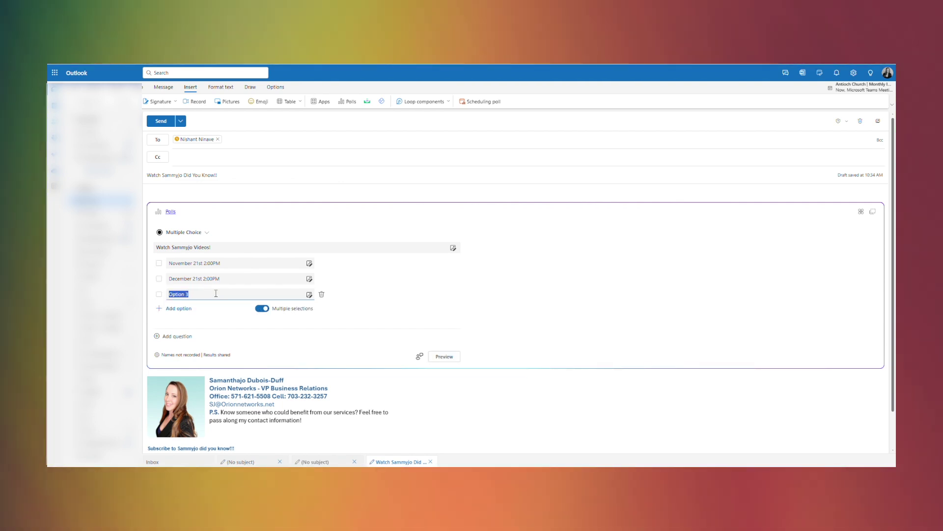
{"action": "type", "text": "December 21st 2:00PM"}
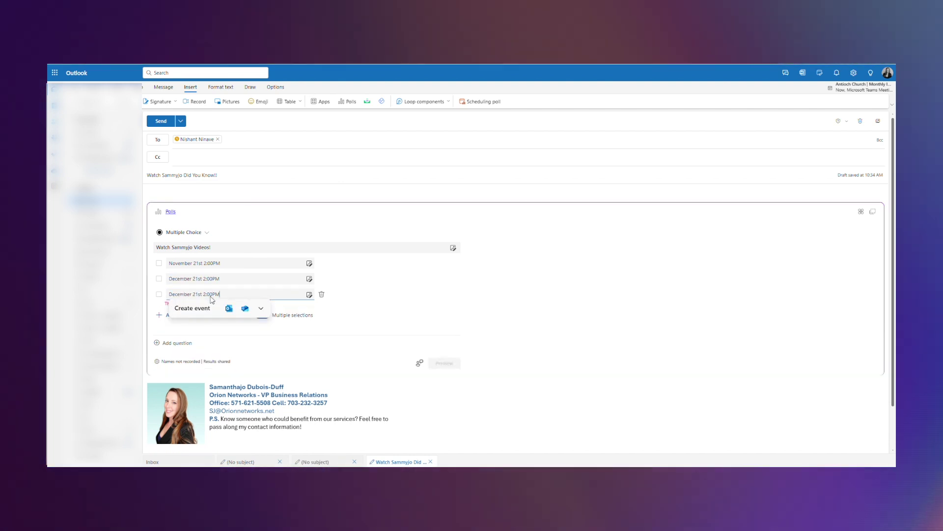
{"action": "type", "text": "3"}
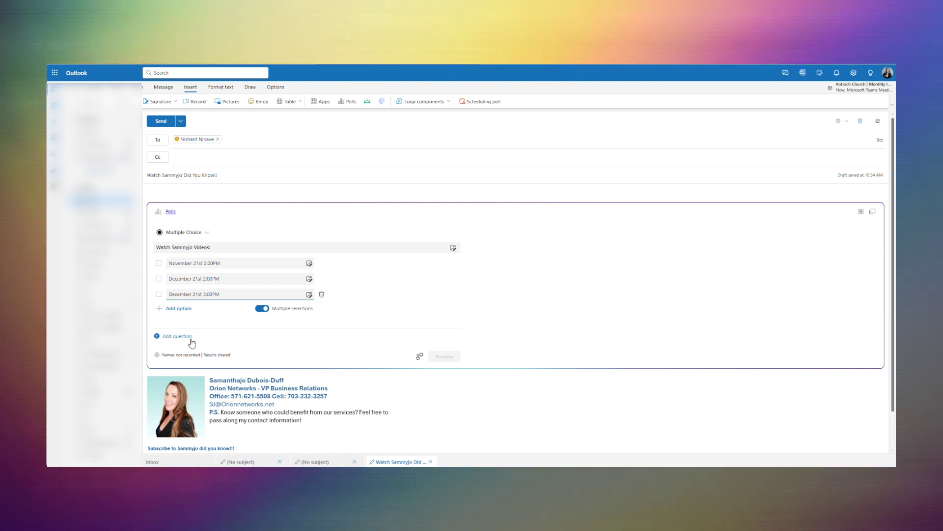
{"action": "scroll", "coordinate": [348, 337], "scroll_direction": "down", "scroll_amount": 1}
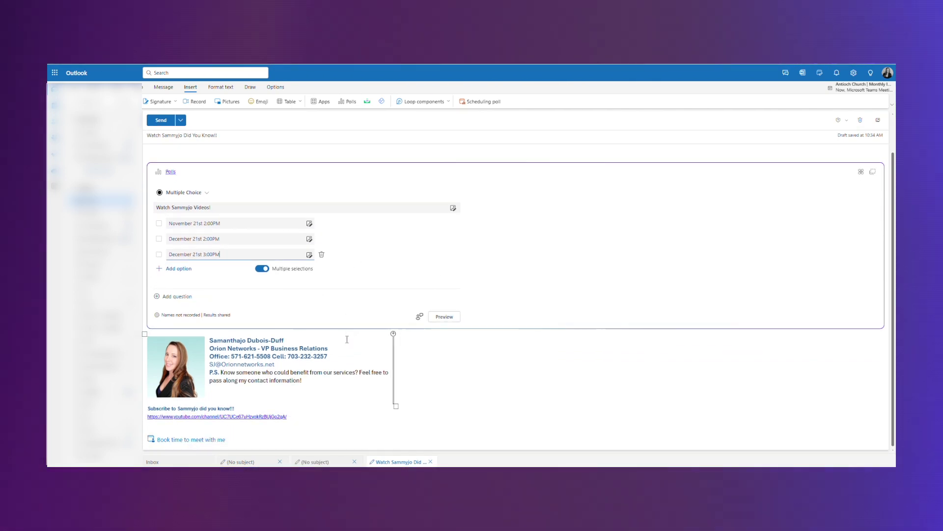
- Preview how the finished date poll will look
{"action": "left_click", "coordinate": [442, 317]}
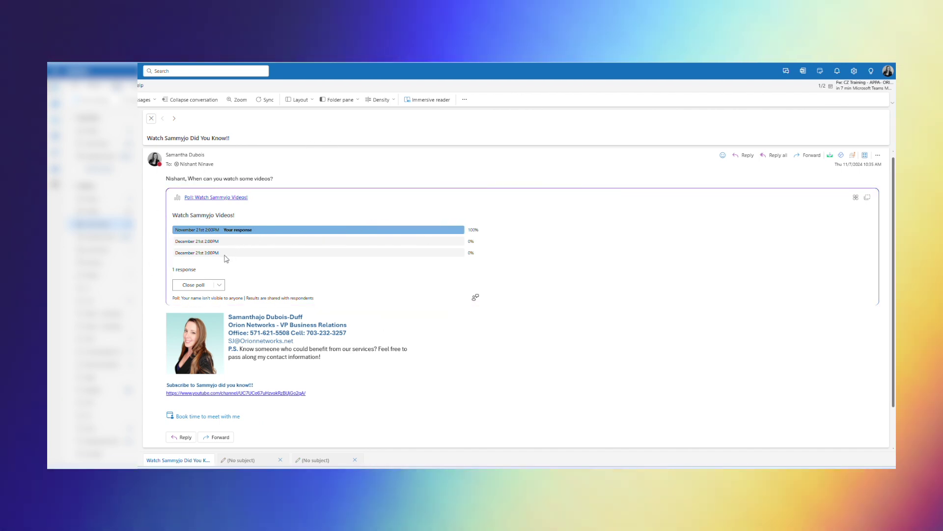
- Show the closing choices for the sent poll from the Close poll dropdown
{"action": "left_click", "coordinate": [220, 286]}
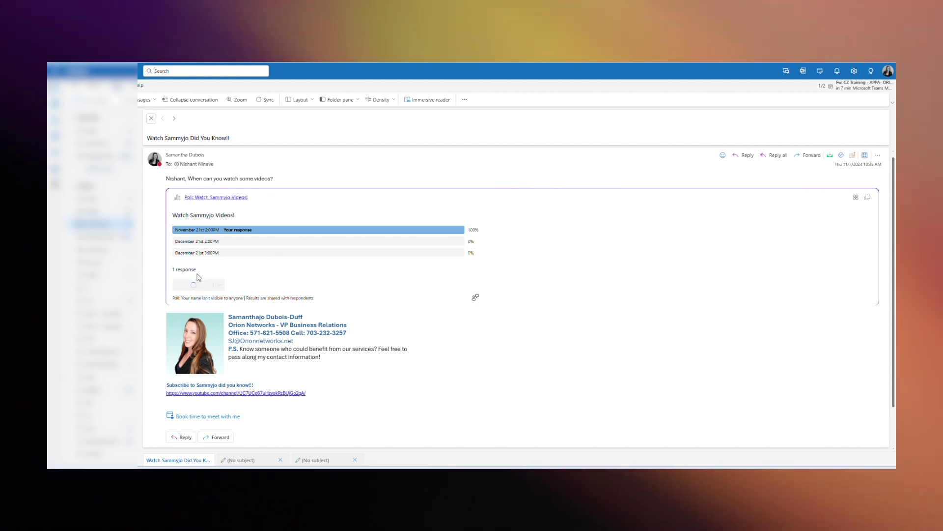